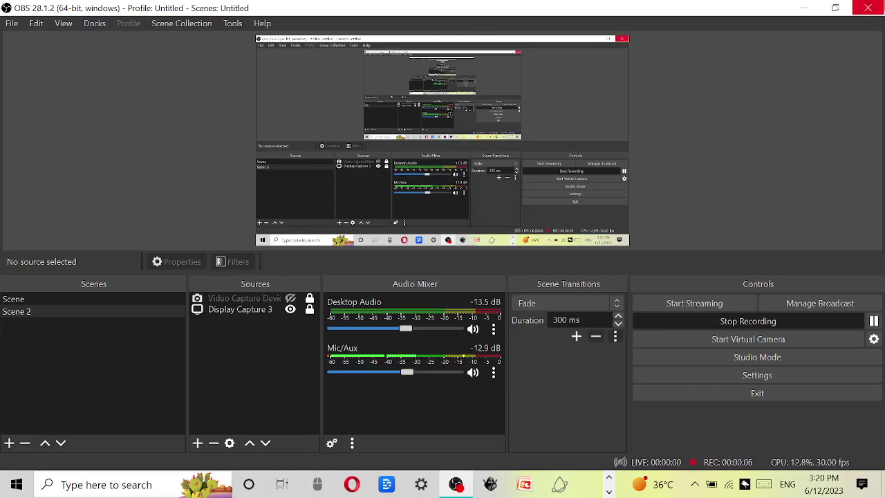
Minimize OBS Studio so the Windows desktop shows while recording keeps running.
{"action": "left_click", "coordinate": [792, 8]}
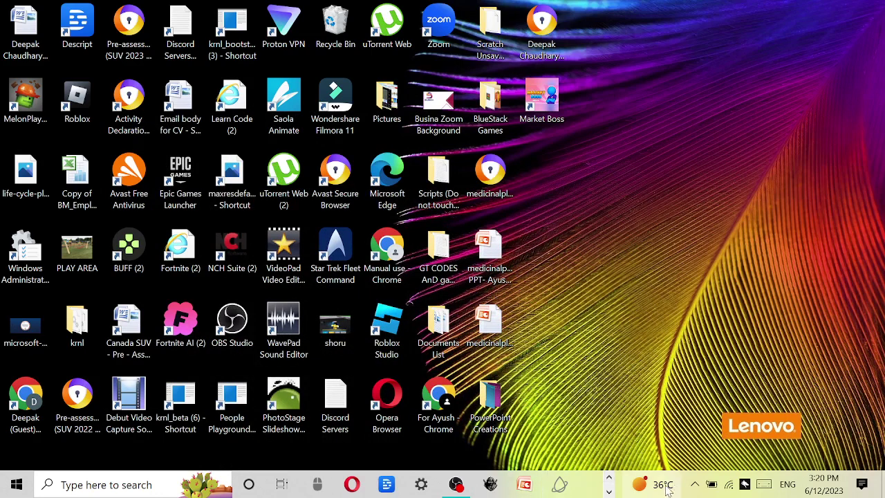
Page through the taskbar's pinned apps to find Google Chrome and launch it.
{"action": "left_click", "coordinate": [609, 488]}
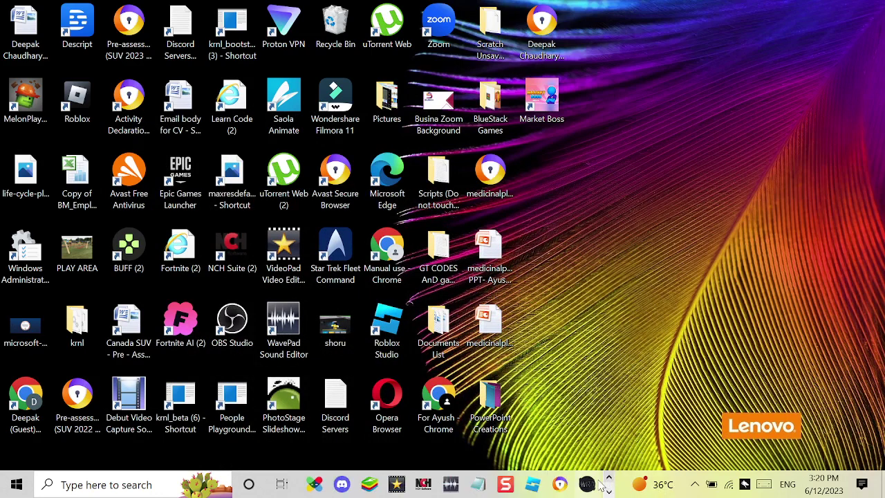
{"action": "left_click", "coordinate": [610, 480]}
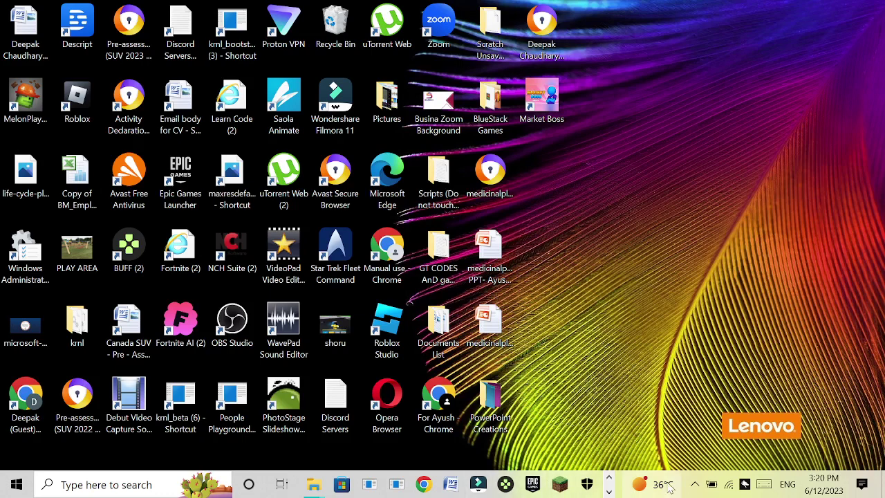
{"action": "left_click", "coordinate": [608, 491]}
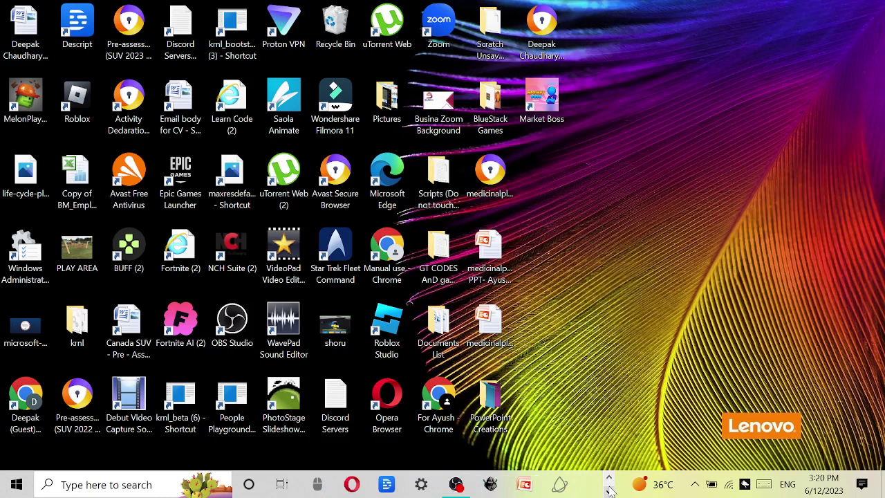
{"action": "left_click", "coordinate": [609, 479]}
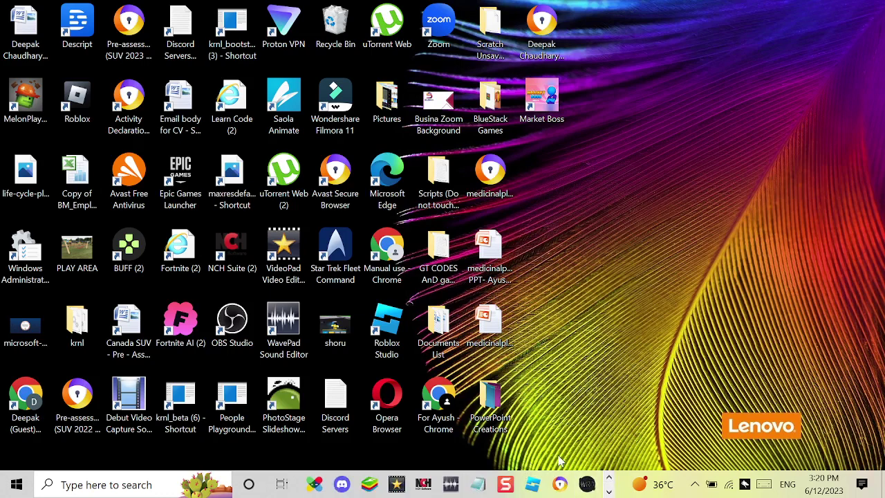
{"action": "left_click", "coordinate": [609, 477]}
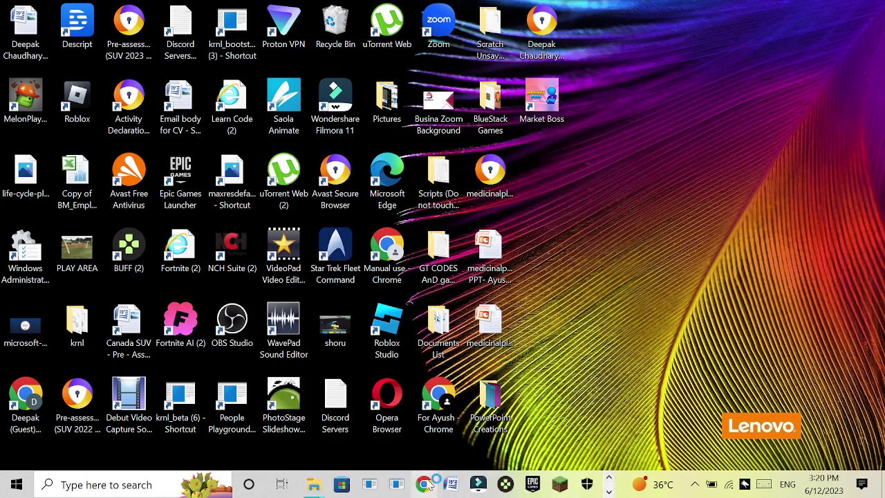
{"action": "left_click", "coordinate": [425, 484]}
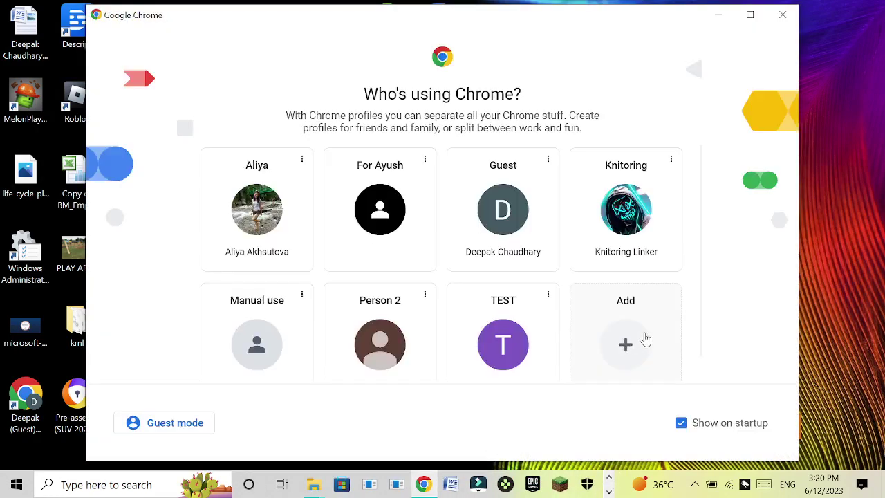
{"action": "left_click", "coordinate": [632, 261]}
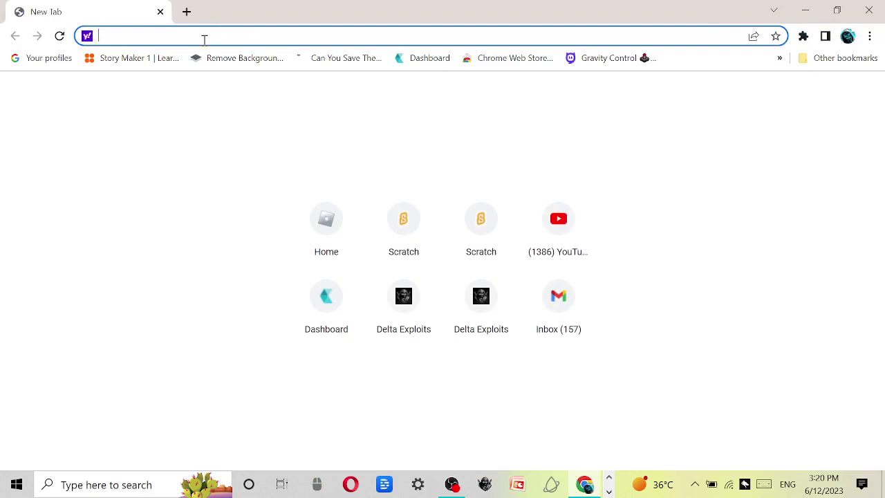
Search Yahoo for 'GameJolt' and scroll through the results.
{"action": "type", "text": "Ga"}
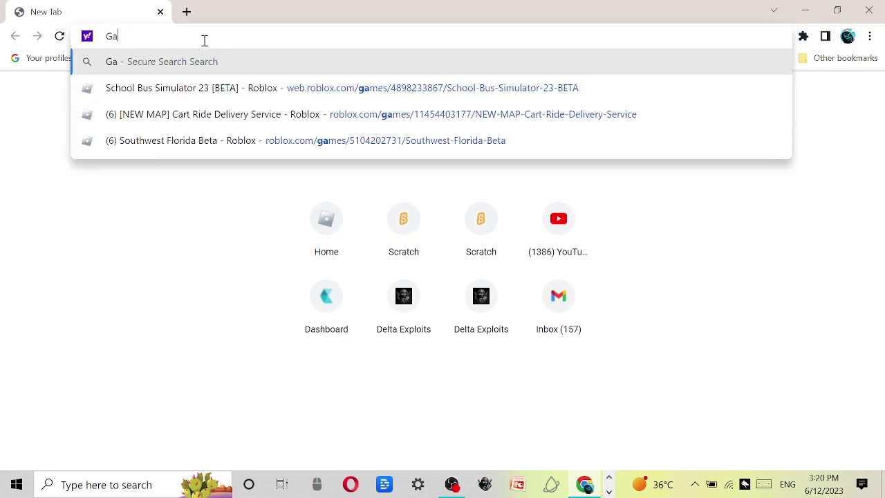
{"action": "type", "text": "meJolt"}
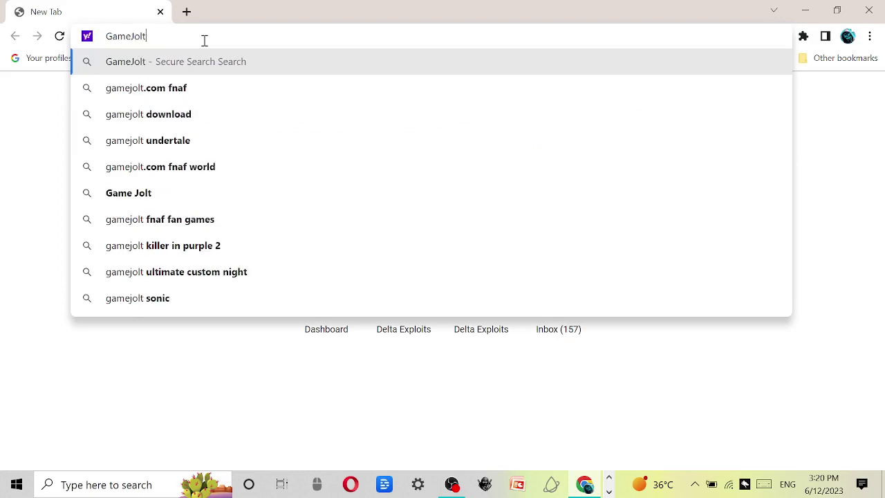
{"action": "key", "text": "Return"}
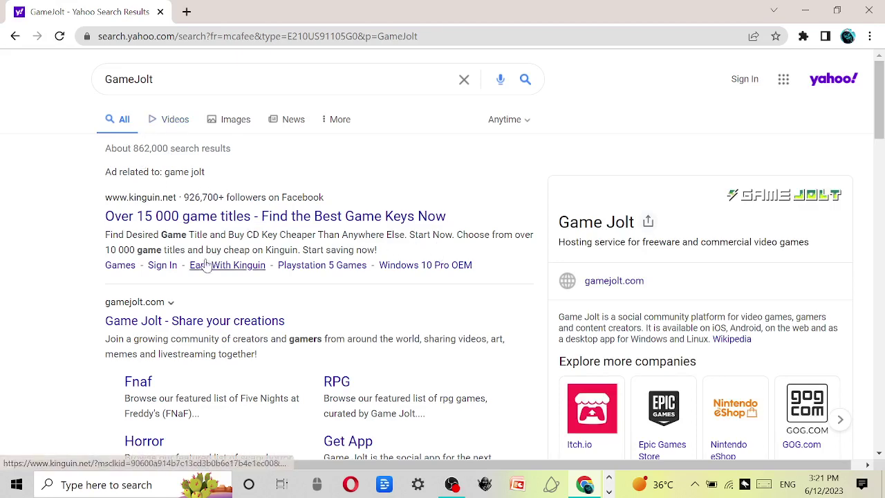
{"action": "scroll", "coordinate": [168, 320], "scroll_direction": "down", "scroll_amount": 1}
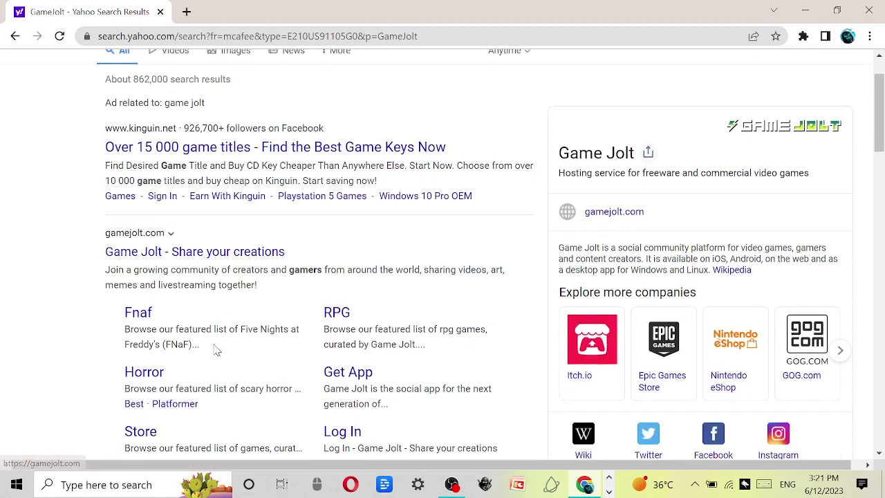
{"action": "scroll", "coordinate": [120, 302], "scroll_direction": "down", "scroll_amount": 1}
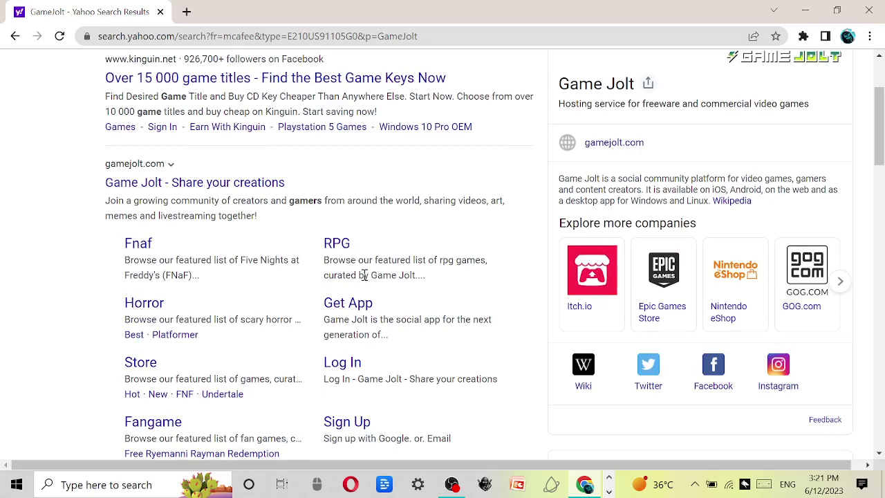
{"action": "scroll", "coordinate": [364, 274], "scroll_direction": "up", "scroll_amount": 2}
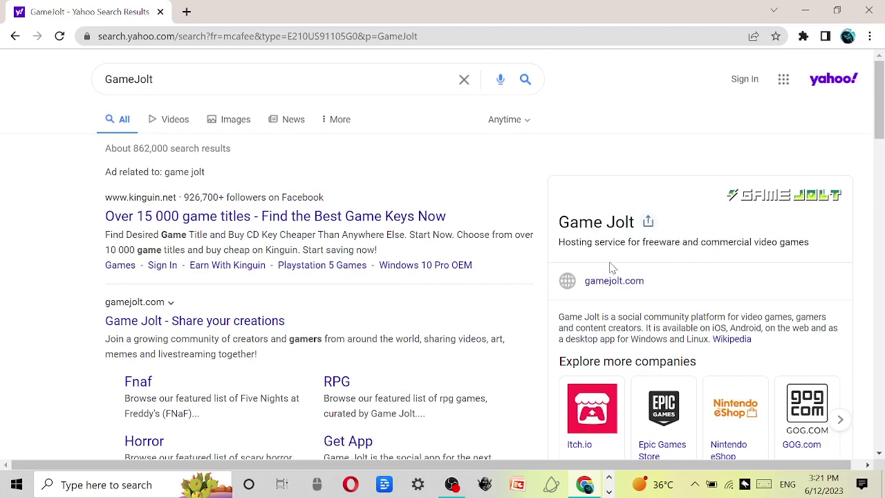
Open gamejolt.com from the info panel, accept cookies, and log in with Google.
{"action": "left_click", "coordinate": [615, 284]}
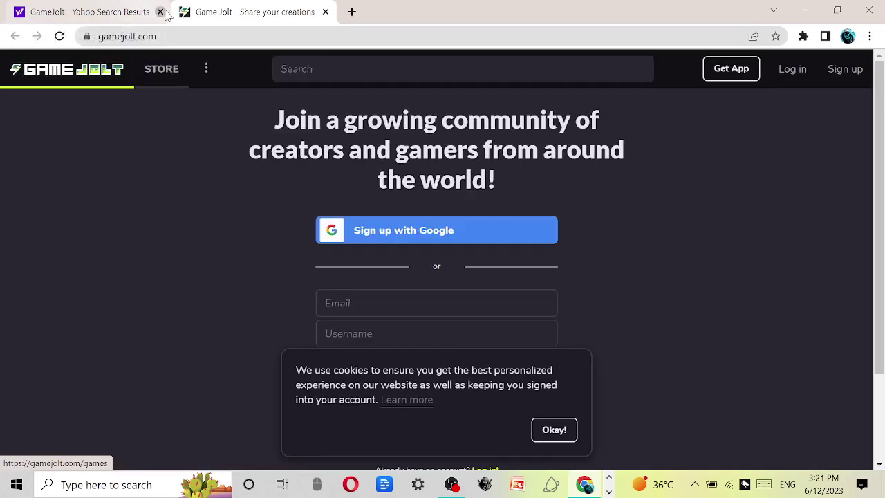
{"action": "left_click", "coordinate": [161, 11]}
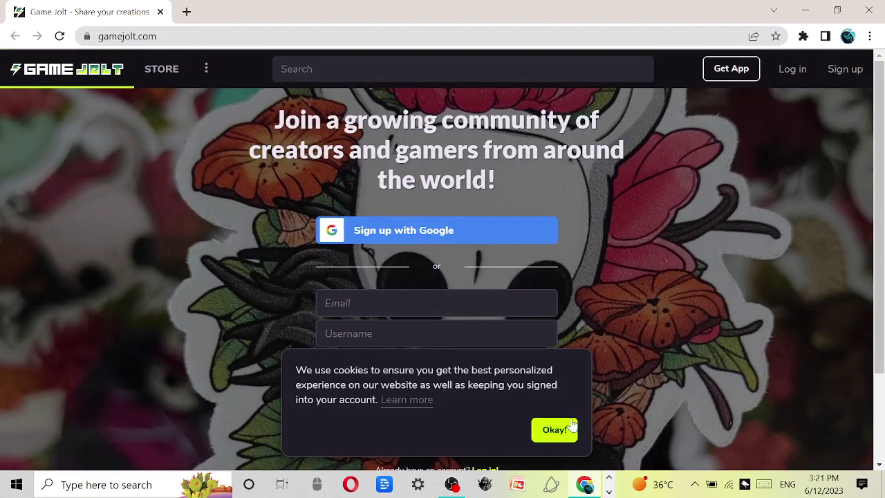
{"action": "left_click", "coordinate": [555, 430]}
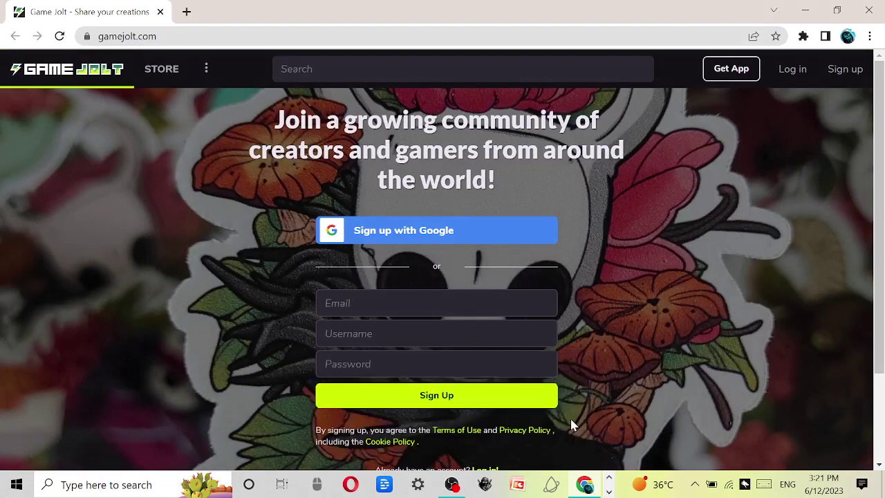
{"action": "left_click", "coordinate": [792, 69]}
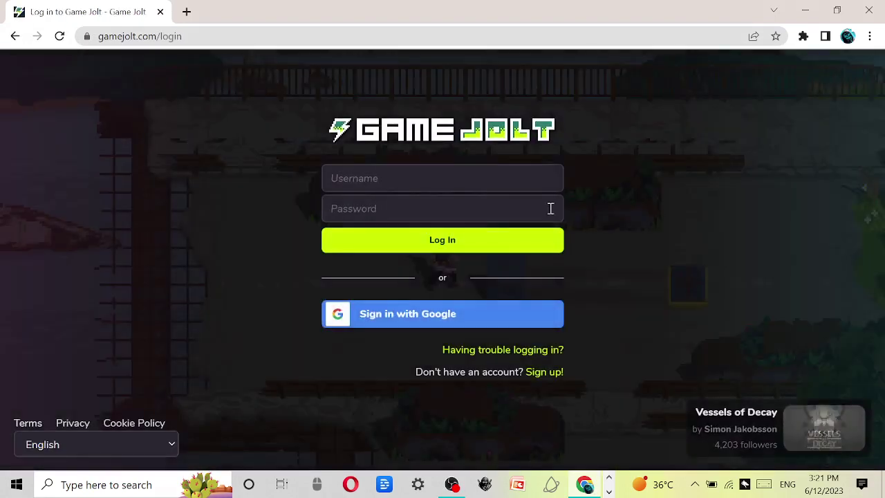
{"action": "left_click", "coordinate": [399, 314]}
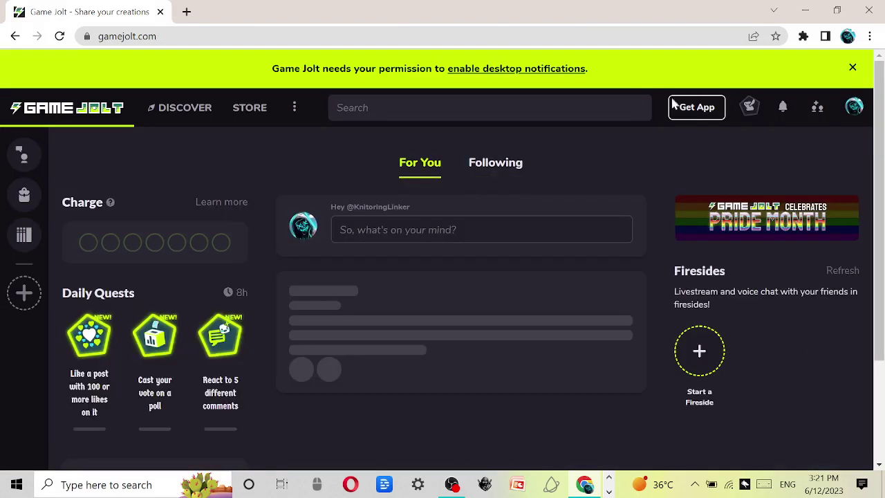
Allow Game Jolt desktop notifications and type 'People Playground' into the site search box.
{"action": "left_click", "coordinate": [517, 69]}
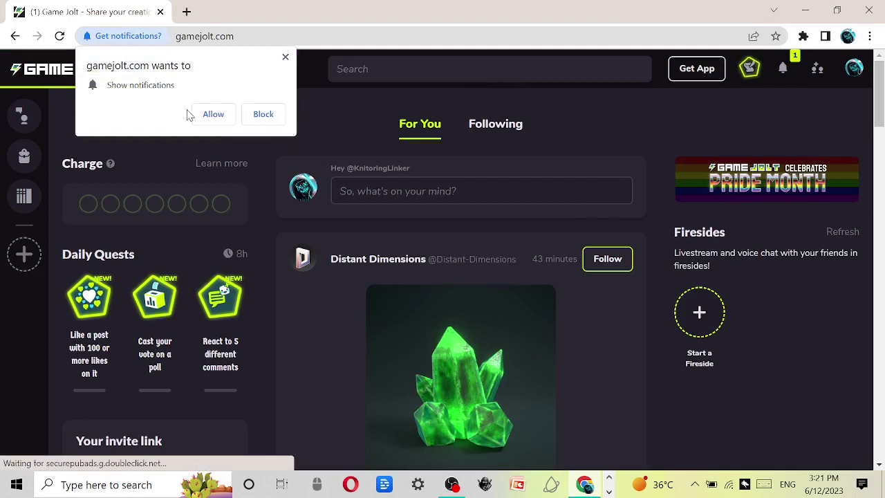
{"action": "left_click", "coordinate": [215, 115]}
{"action": "left_click", "coordinate": [424, 81]}
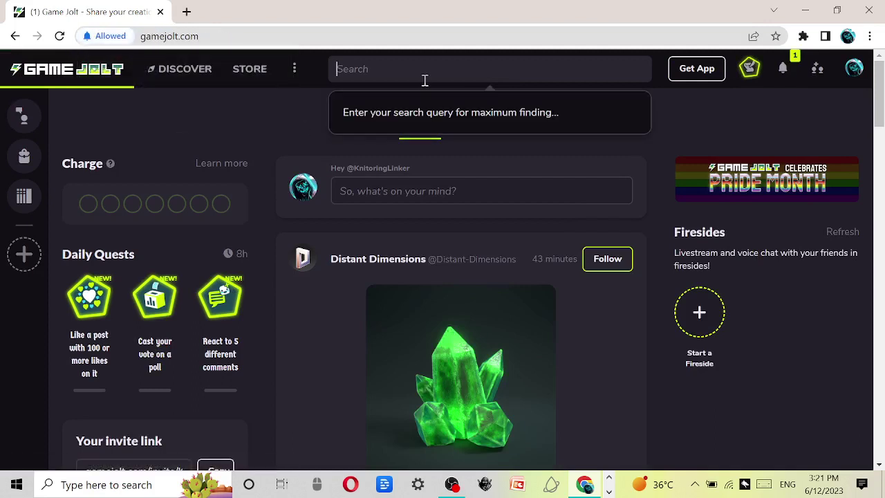
{"action": "type", "text": "Peop"}
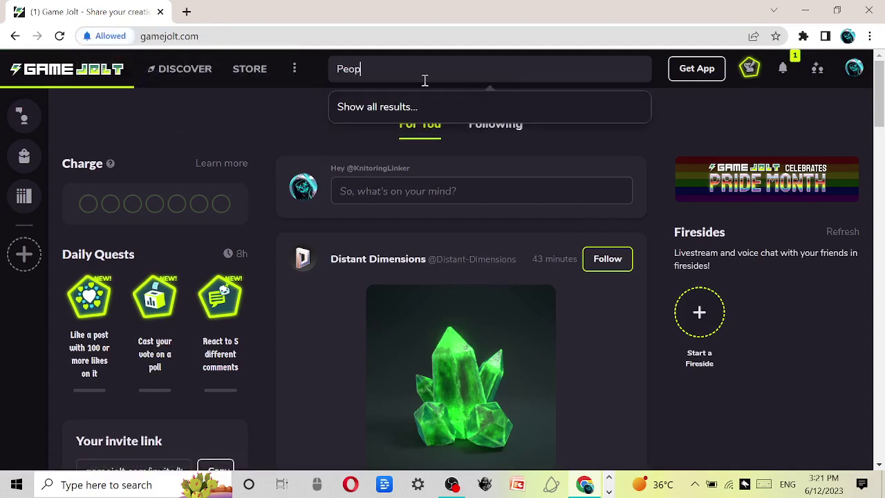
{"action": "type", "text": "le Pla"}
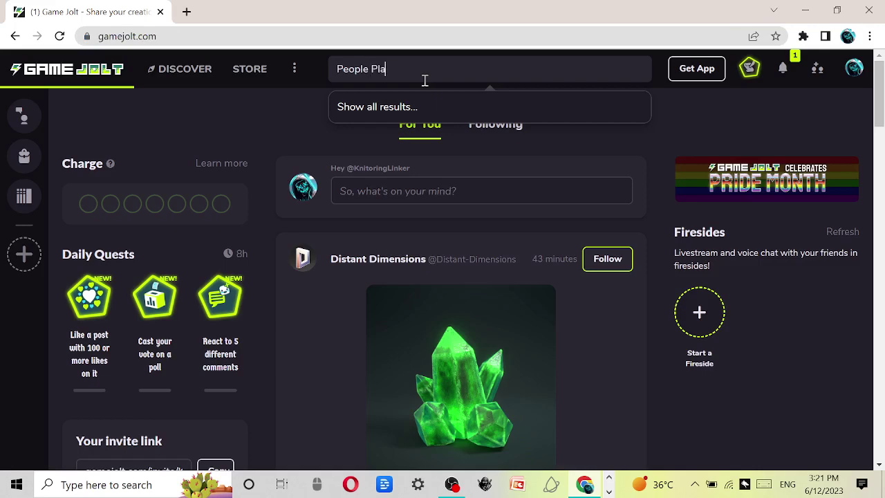
{"action": "type", "text": "yground"}
{"action": "key", "text": "Return"}
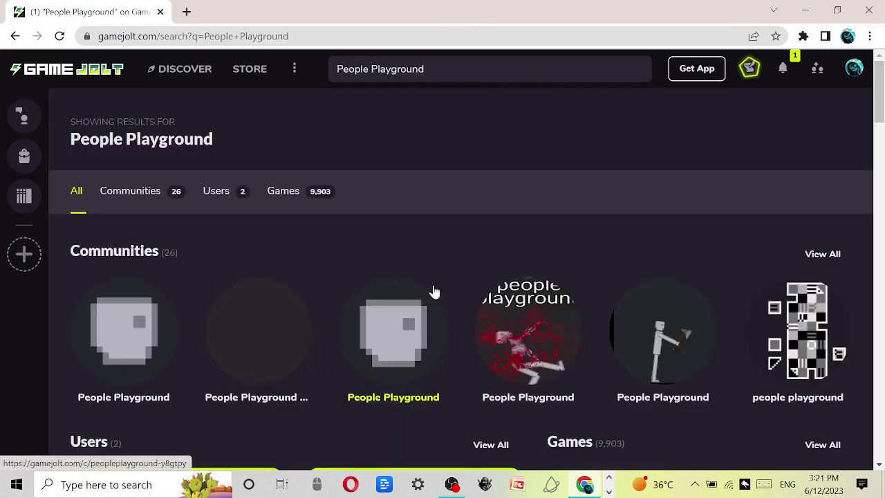
{"action": "scroll", "coordinate": [292, 305], "scroll_direction": "down", "scroll_amount": 3}
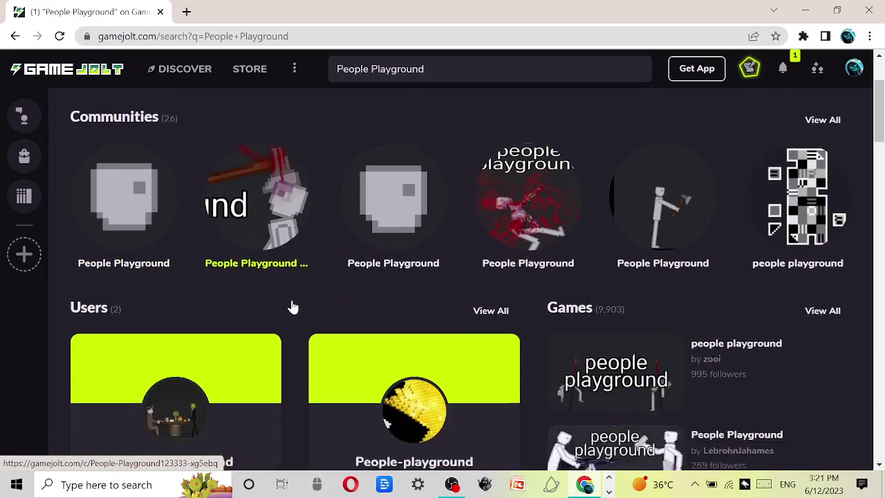
{"action": "scroll", "coordinate": [292, 304], "scroll_direction": "up", "scroll_amount": 3}
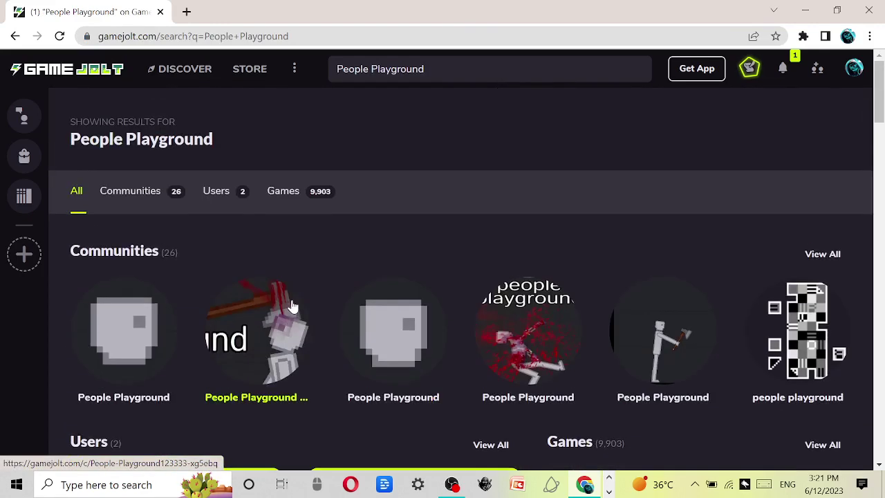
{"action": "left_click", "coordinate": [281, 200]}
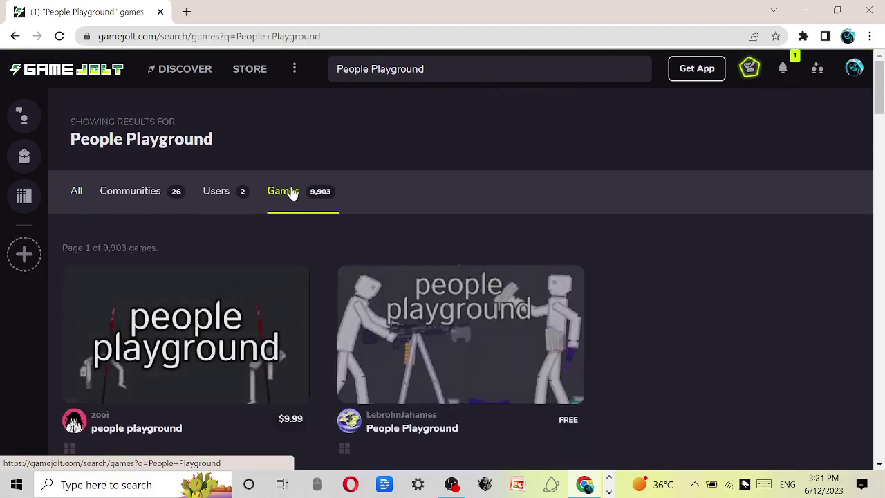
{"action": "scroll", "coordinate": [398, 365], "scroll_direction": "down", "scroll_amount": 1}
{"action": "scroll", "coordinate": [399, 365], "scroll_direction": "down", "scroll_amount": 2}
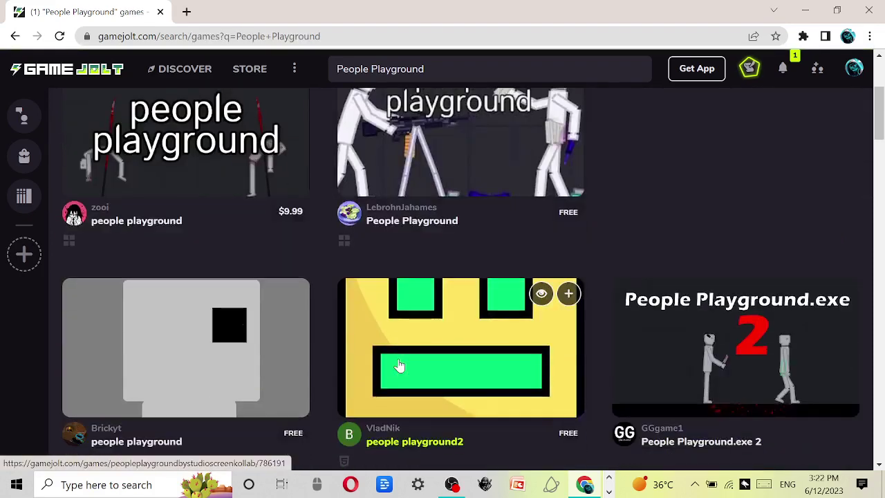
{"action": "scroll", "coordinate": [399, 365], "scroll_direction": "up", "scroll_amount": 1}
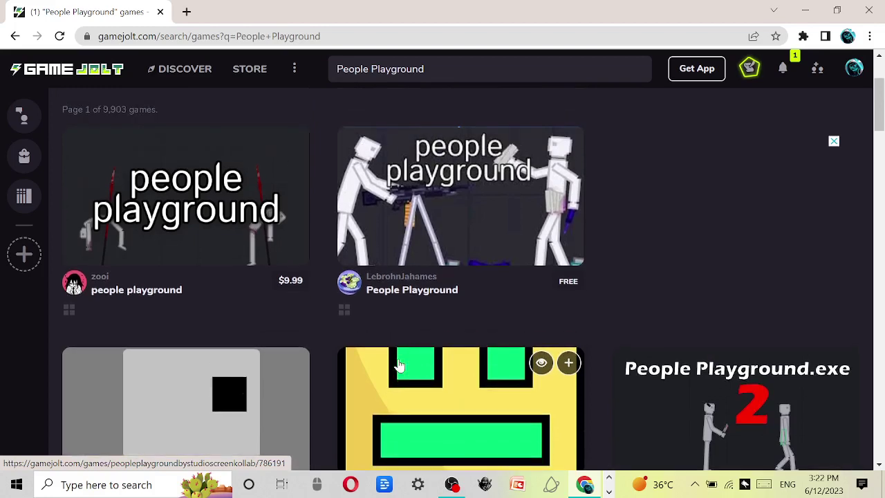
{"action": "scroll", "coordinate": [399, 365], "scroll_direction": "down", "scroll_amount": 2}
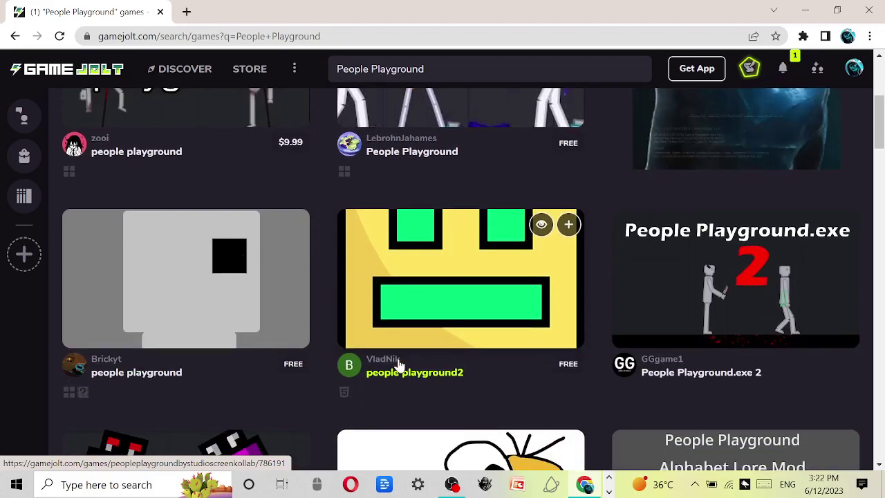
{"action": "scroll", "coordinate": [399, 365], "scroll_direction": "down", "scroll_amount": 3}
{"action": "scroll", "coordinate": [399, 365], "scroll_direction": "down", "scroll_amount": 3}
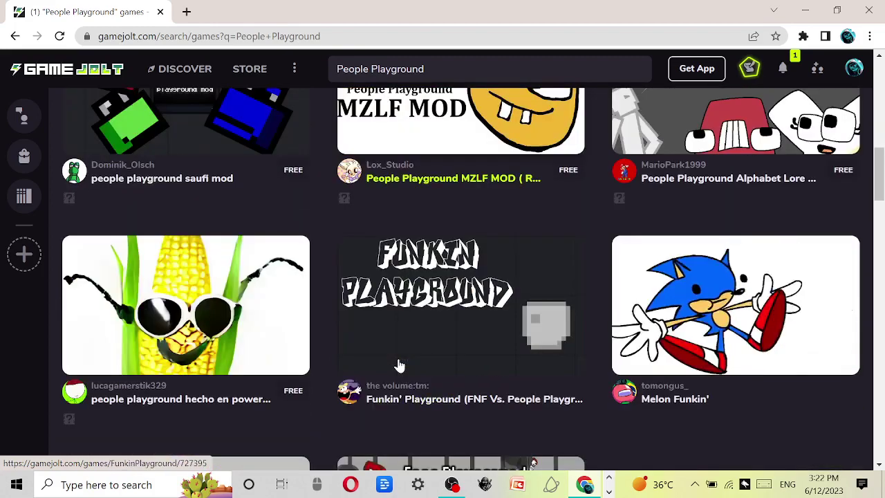
{"action": "scroll", "coordinate": [399, 365], "scroll_direction": "up", "scroll_amount": 5}
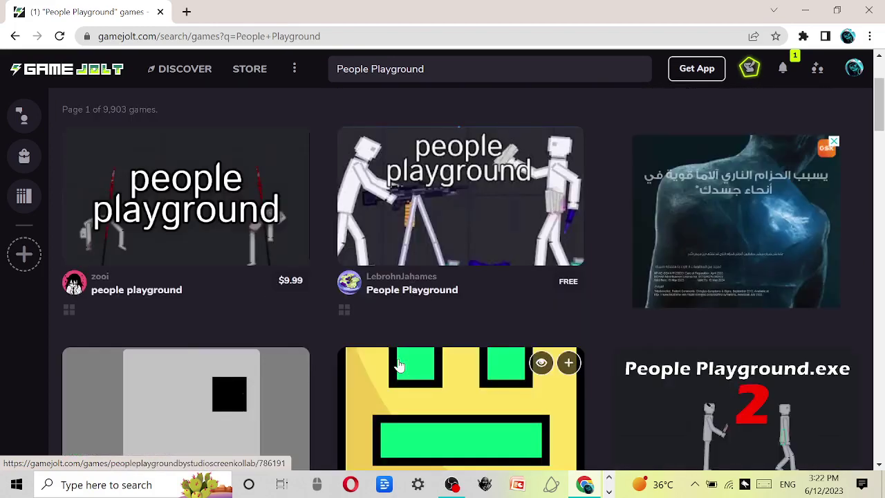
{"action": "scroll", "coordinate": [399, 365], "scroll_direction": "up", "scroll_amount": 2}
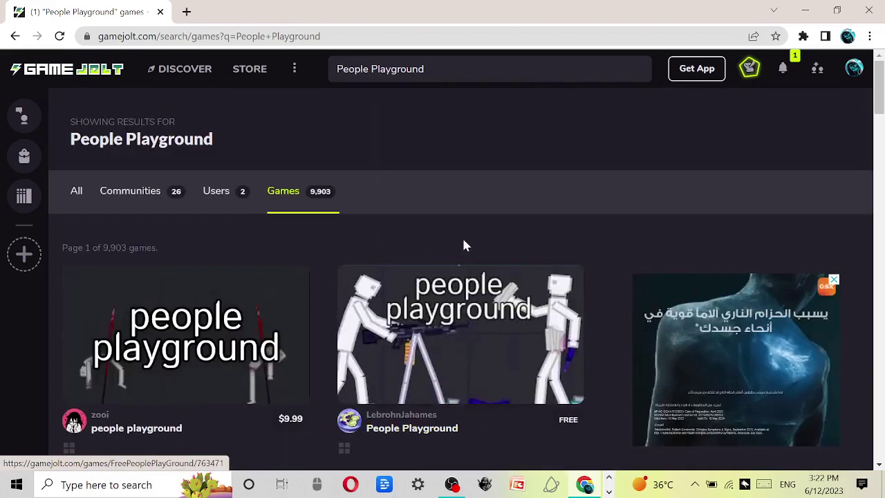
Open the free People Playground page, proceed past the mature-content warning, and scroll to Download.
{"action": "left_click", "coordinate": [439, 326]}
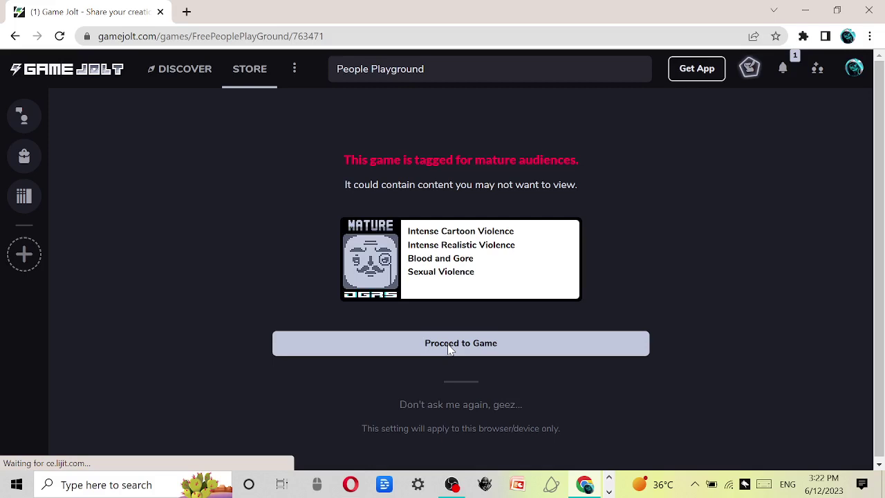
{"action": "left_click", "coordinate": [448, 347]}
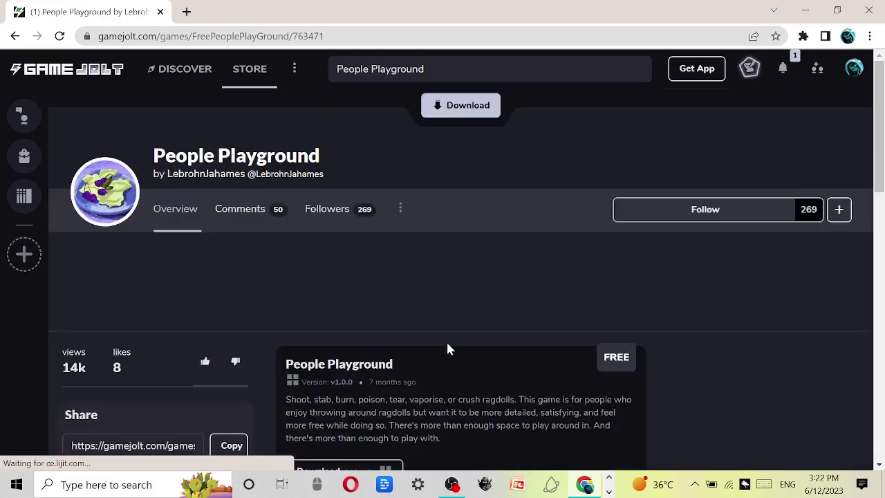
{"action": "scroll", "coordinate": [371, 328], "scroll_direction": "down", "scroll_amount": 3}
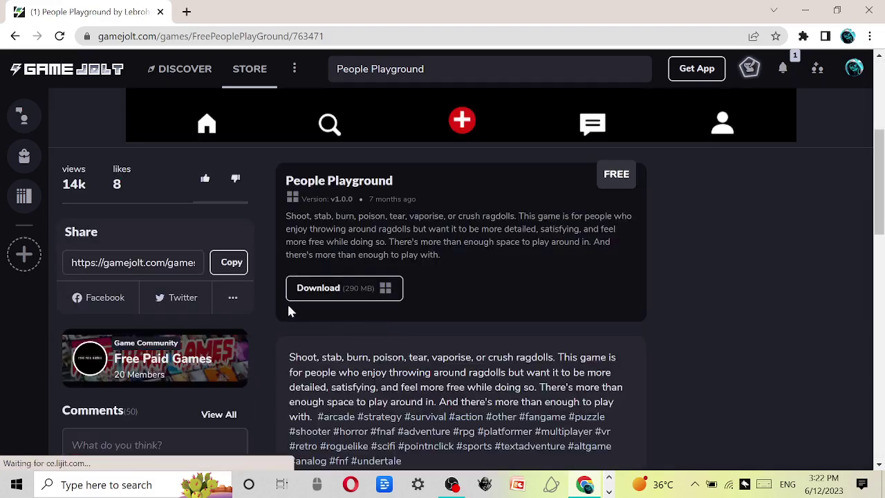
Start the 290 MB People Playground download, then exit Chrome choosing Continue downloading.
{"action": "left_click", "coordinate": [372, 300]}
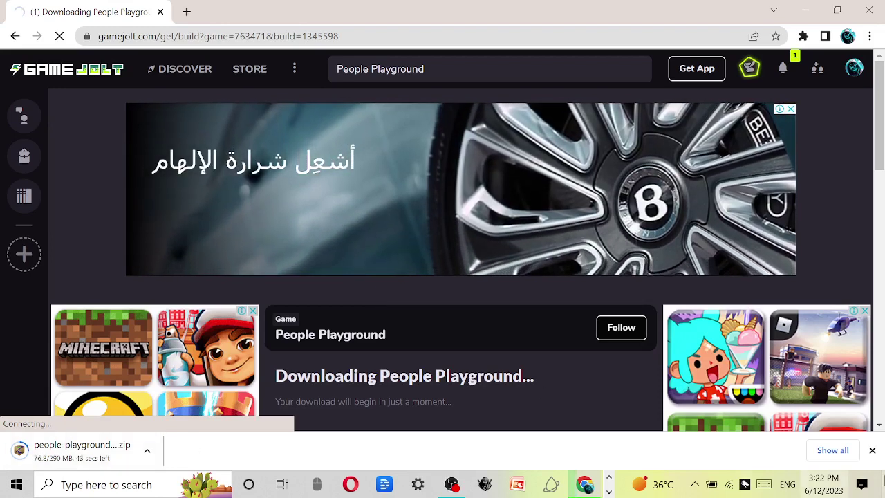
{"action": "left_click", "coordinate": [872, 450]}
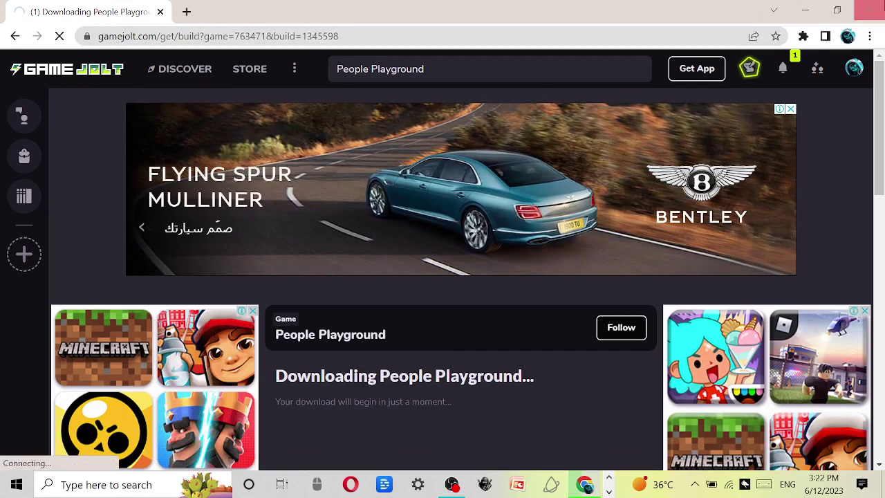
{"action": "left_click", "coordinate": [861, 10]}
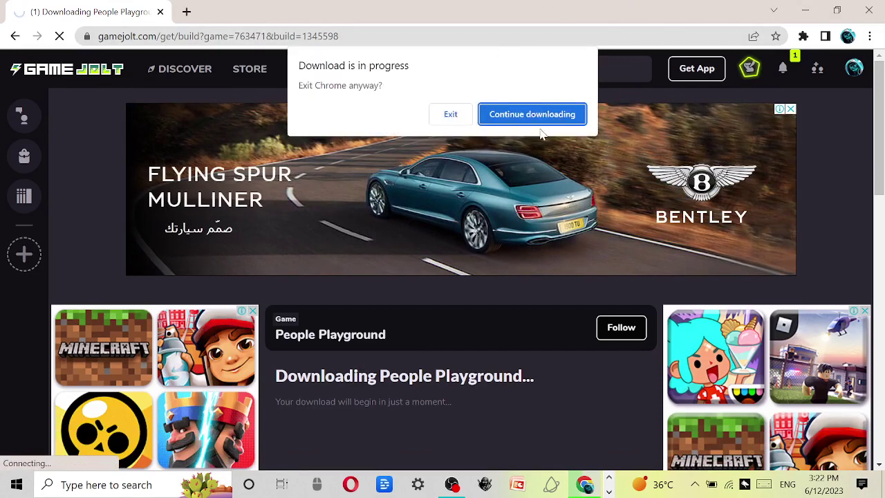
{"action": "left_click", "coordinate": [510, 114]}
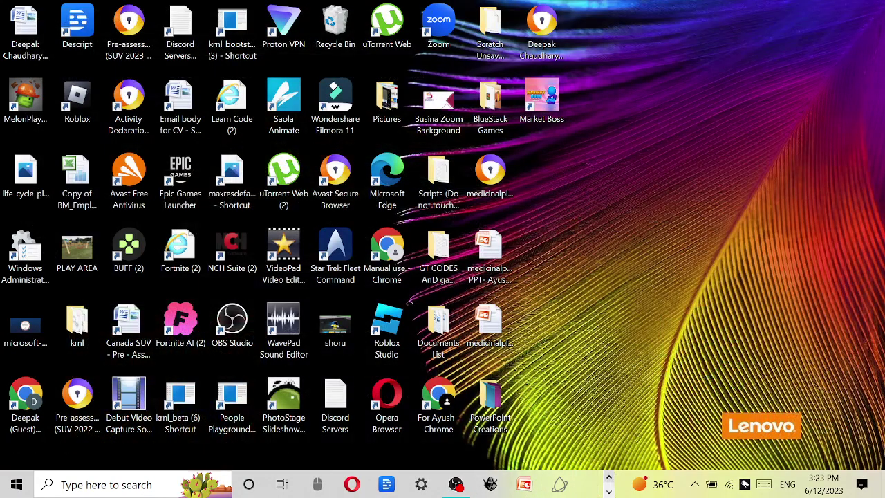
Close the duplicate Downloads window and bring the remaining Downloads folder forward in File Explorer.
{"action": "left_click", "coordinate": [609, 477]}
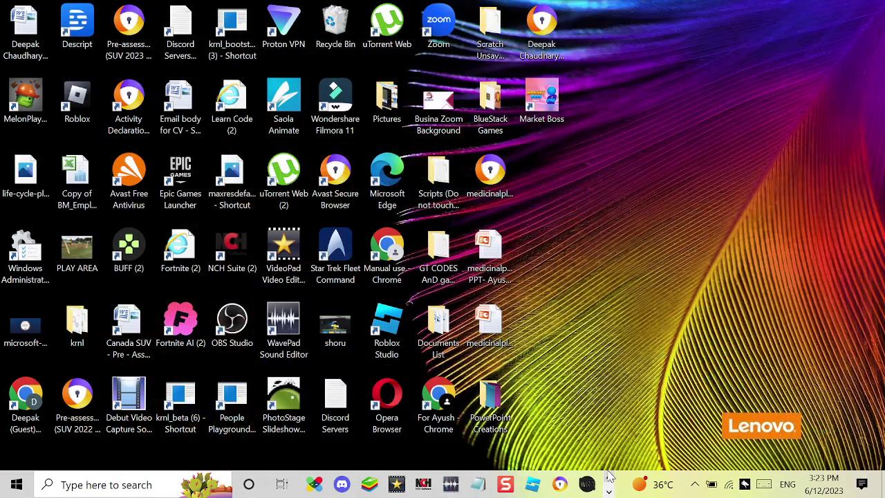
{"action": "left_click", "coordinate": [609, 477]}
{"action": "mouse_move", "coordinate": [312, 484]}
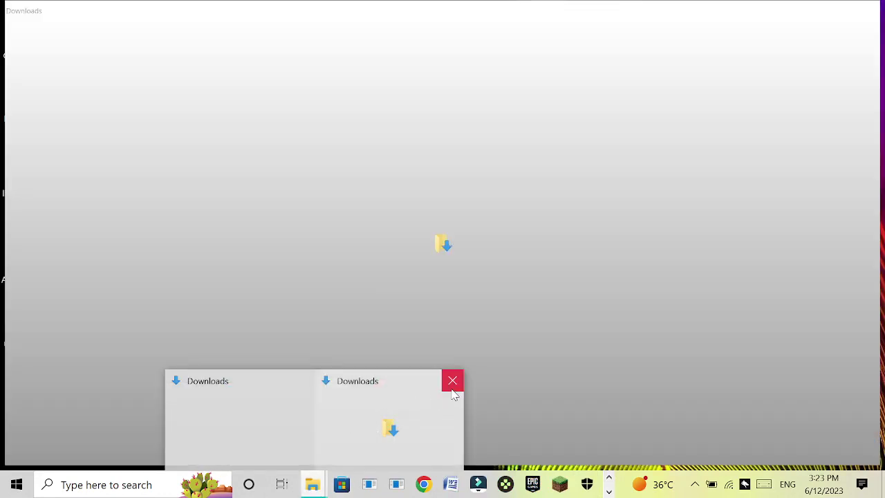
{"action": "left_click", "coordinate": [452, 380]}
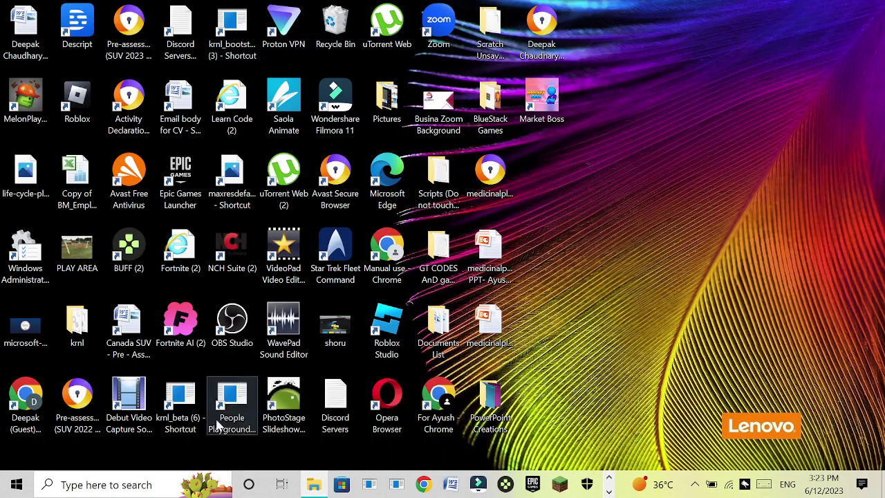
{"action": "left_click", "coordinate": [218, 428]}
{"action": "mouse_move", "coordinate": [314, 484]}
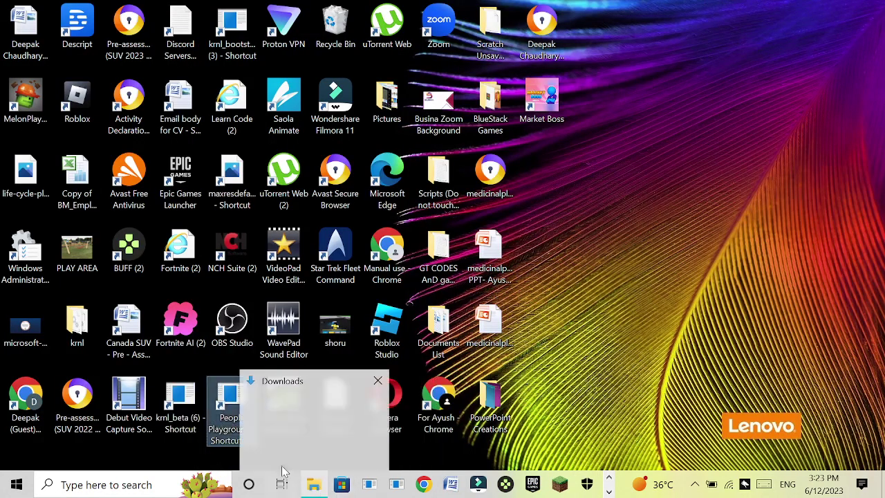
{"action": "left_click", "coordinate": [315, 438]}
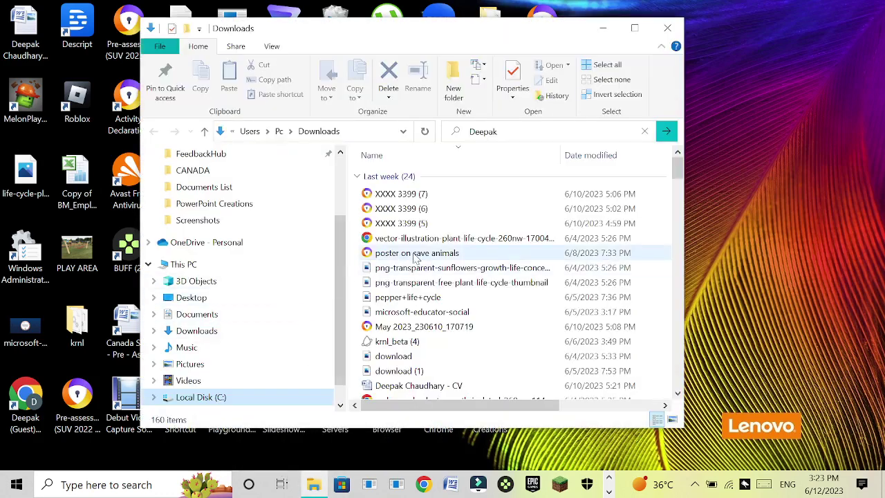
Search This PC for 'people' and open the People Playground folder inside People Playgroundkopia.
{"action": "left_click", "coordinate": [211, 288]}
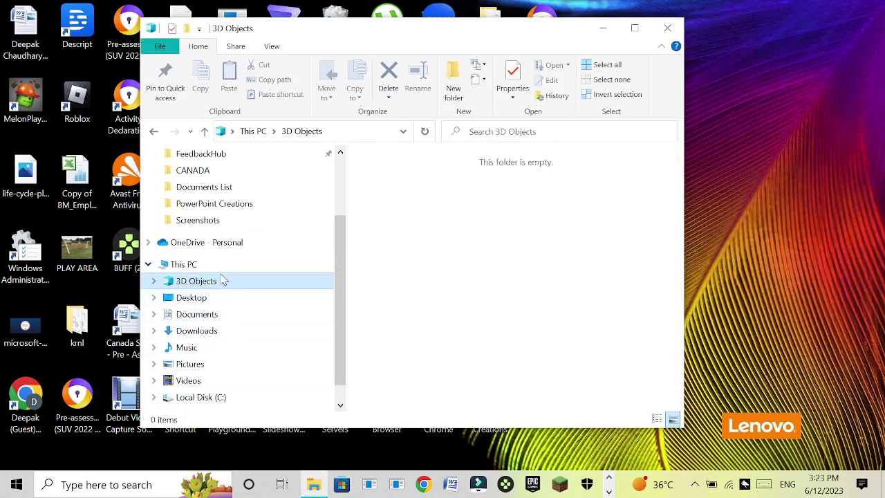
{"action": "left_click", "coordinate": [197, 265]}
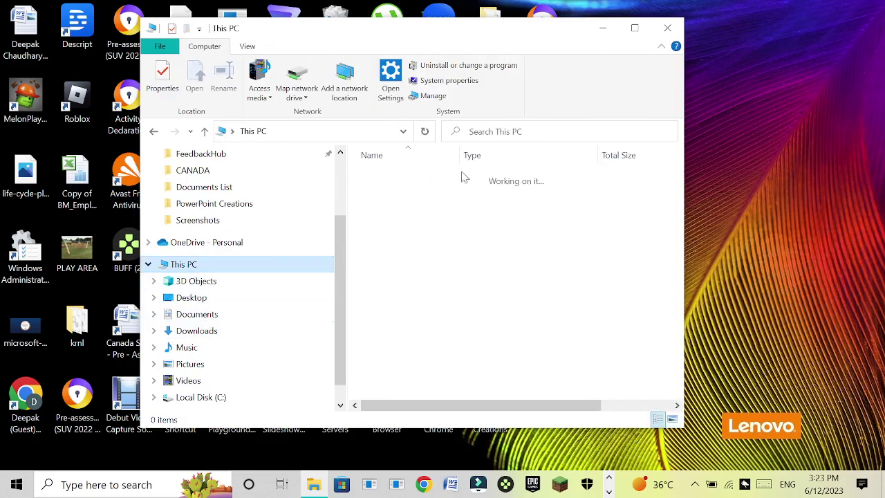
{"action": "left_click", "coordinate": [533, 133]}
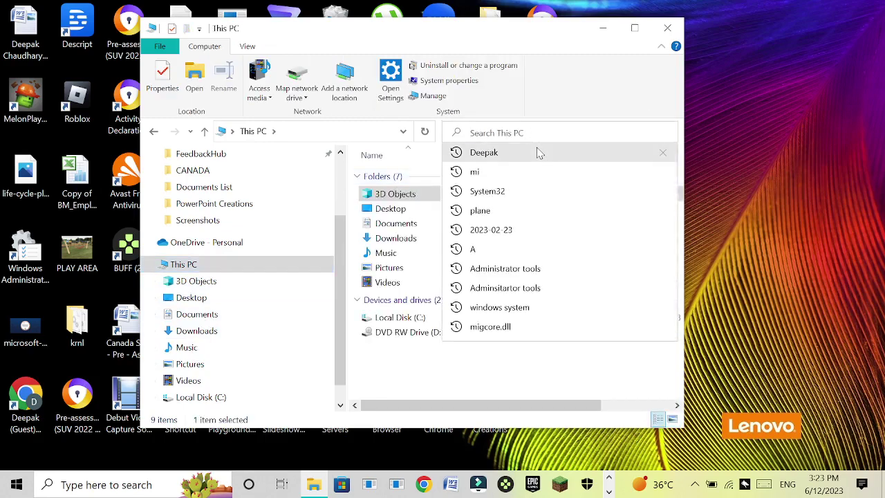
{"action": "type", "text": "people"}
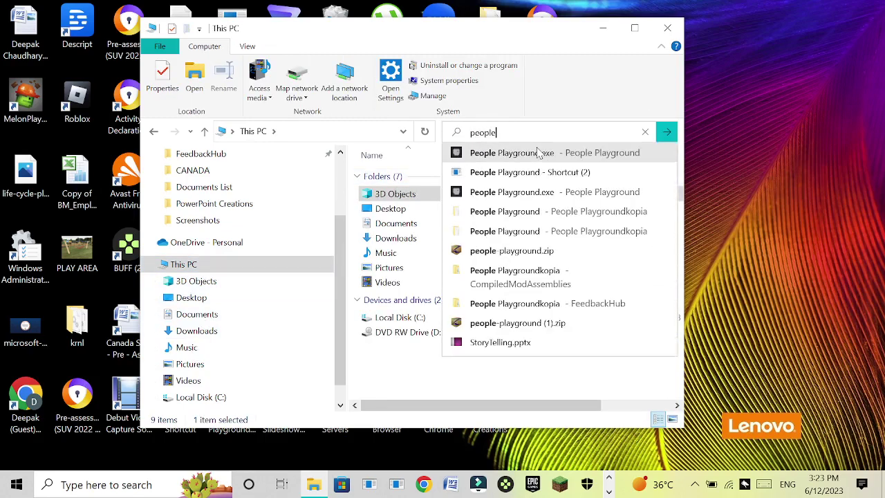
{"action": "left_click", "coordinate": [542, 154]}
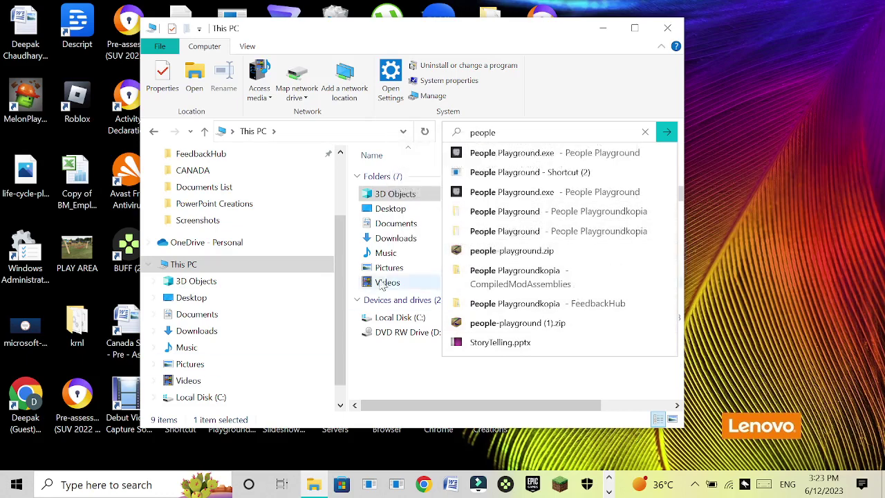
{"action": "left_click", "coordinate": [467, 211]}
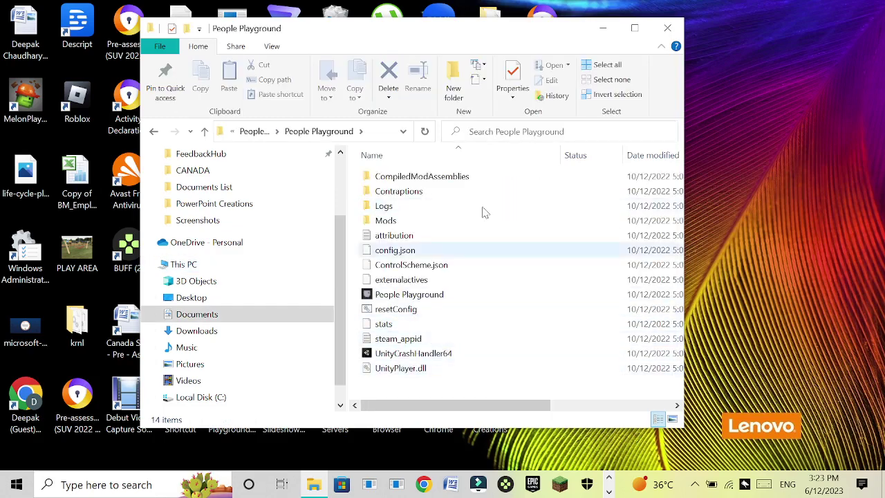
Maximize the People Playground folder window and run the People Playground application, triggering the missing-data-folder error.
{"action": "left_click", "coordinate": [634, 27]}
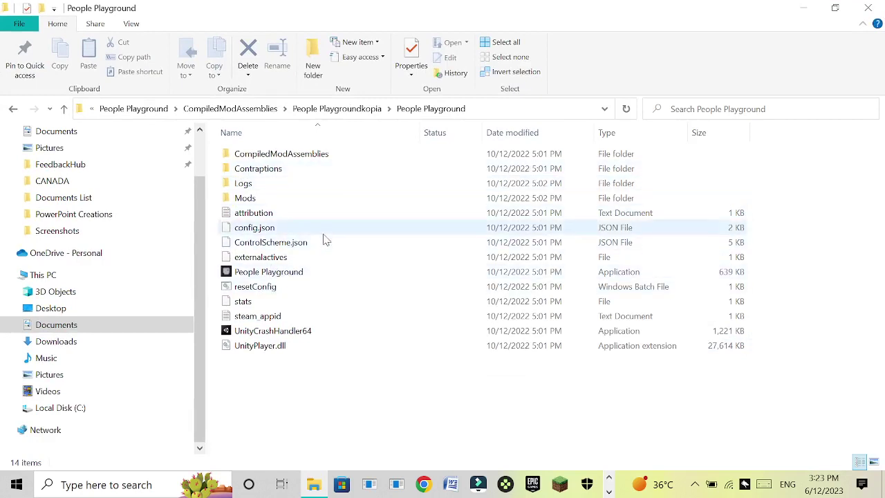
{"action": "left_click", "coordinate": [274, 274]}
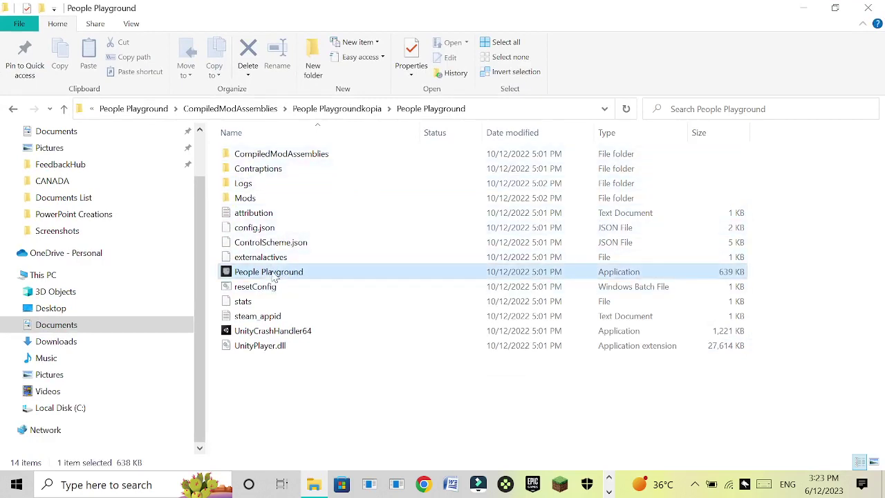
{"action": "double_click", "coordinate": [275, 274]}
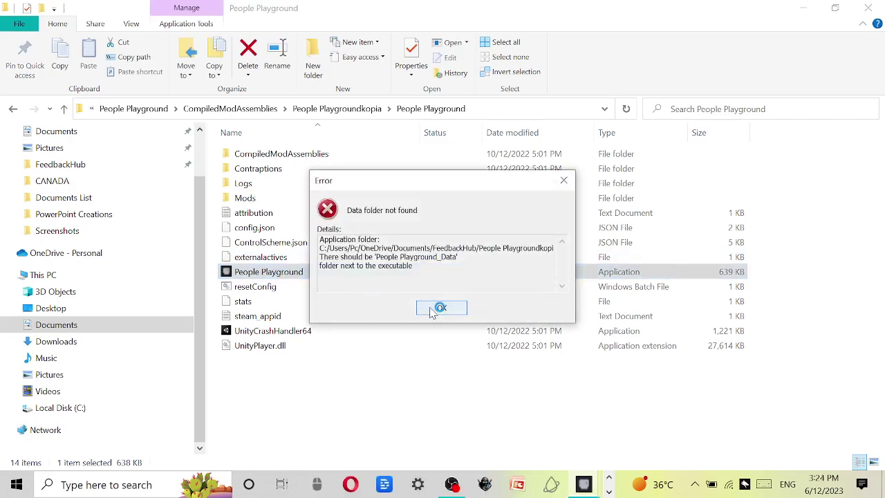